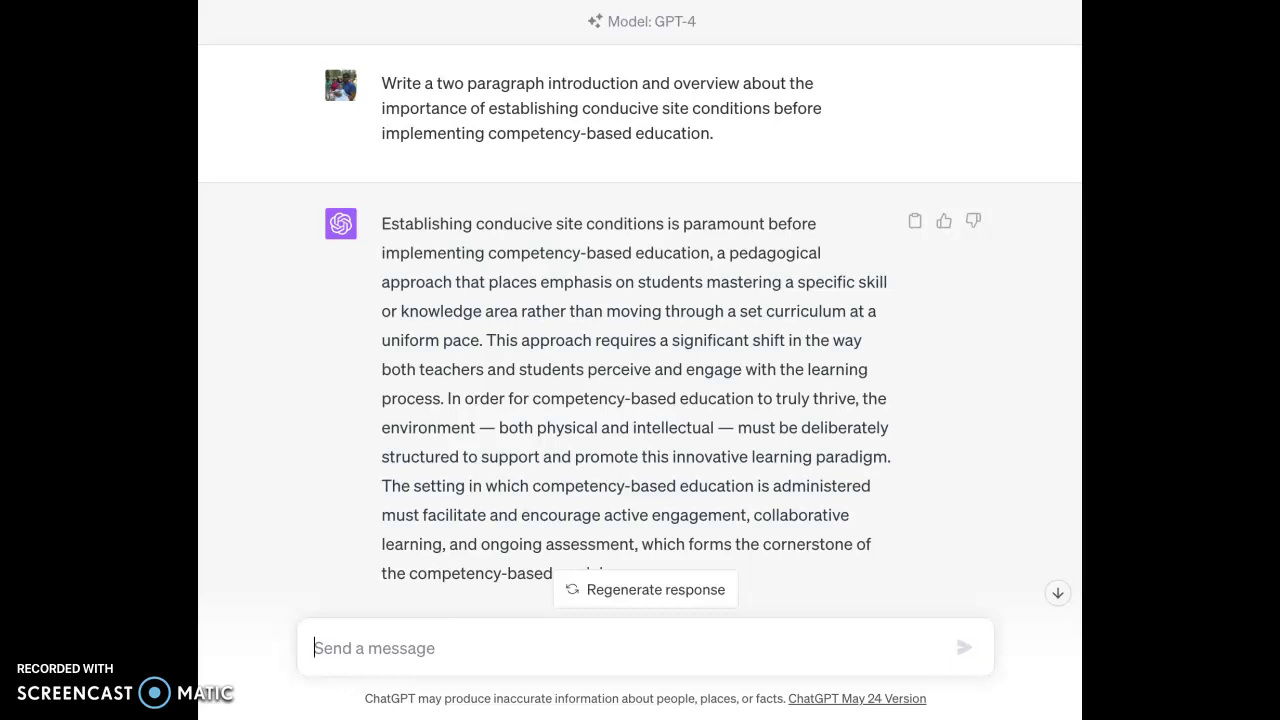
Scroll down through the earlier ChatGPT response
scroll(809, 515, down, 5)
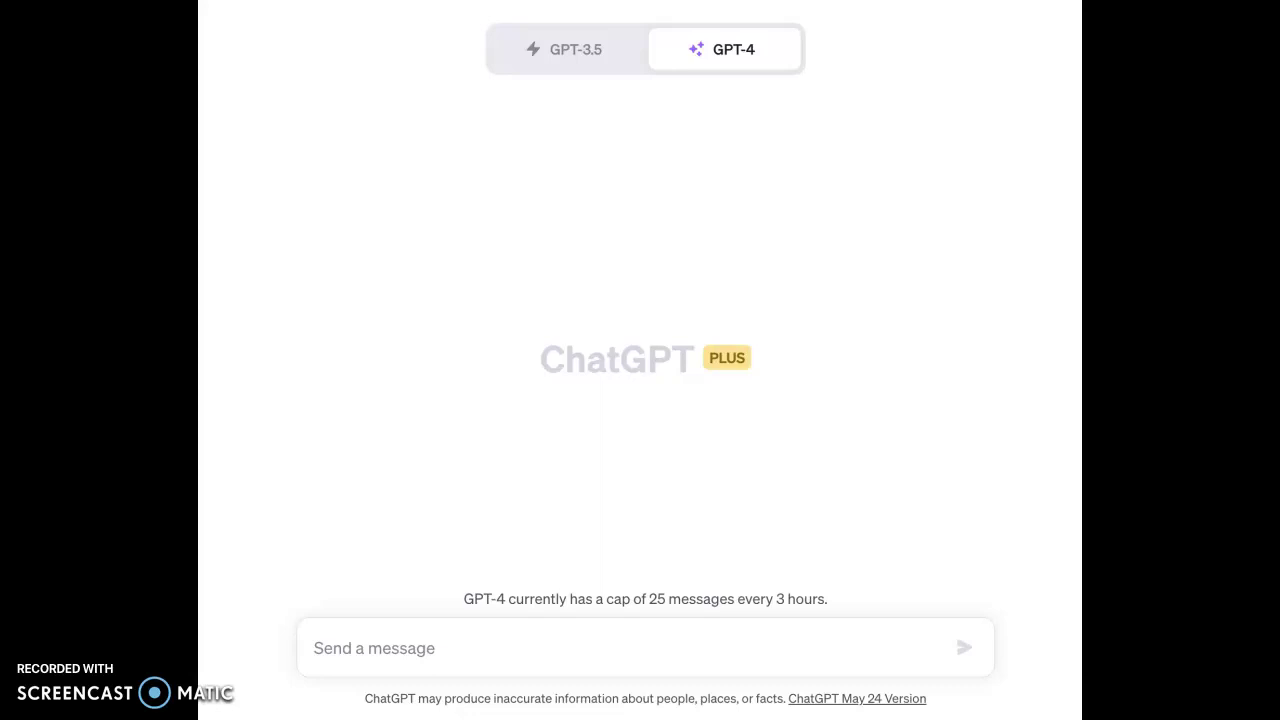
Ask GPT-4 'What are some keywords that I should search for when researching teacher wellness?'
click(367, 651)
text(What are some key)
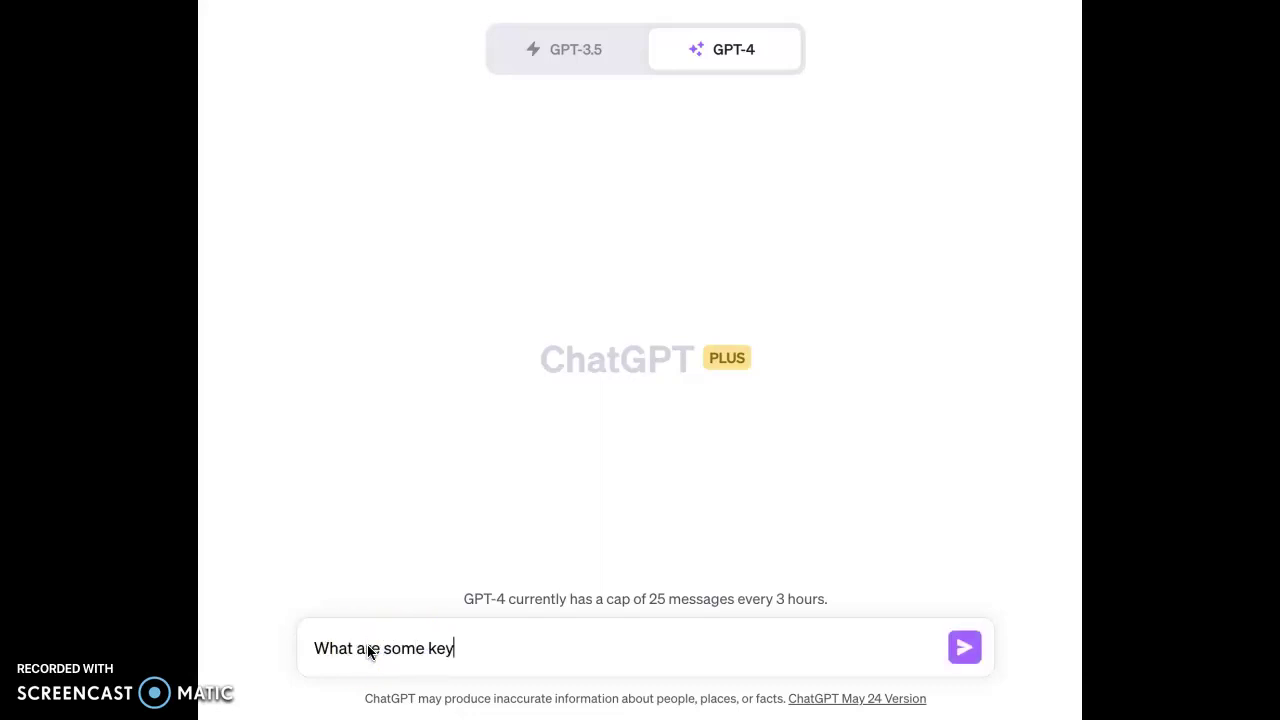
text(words that I s)
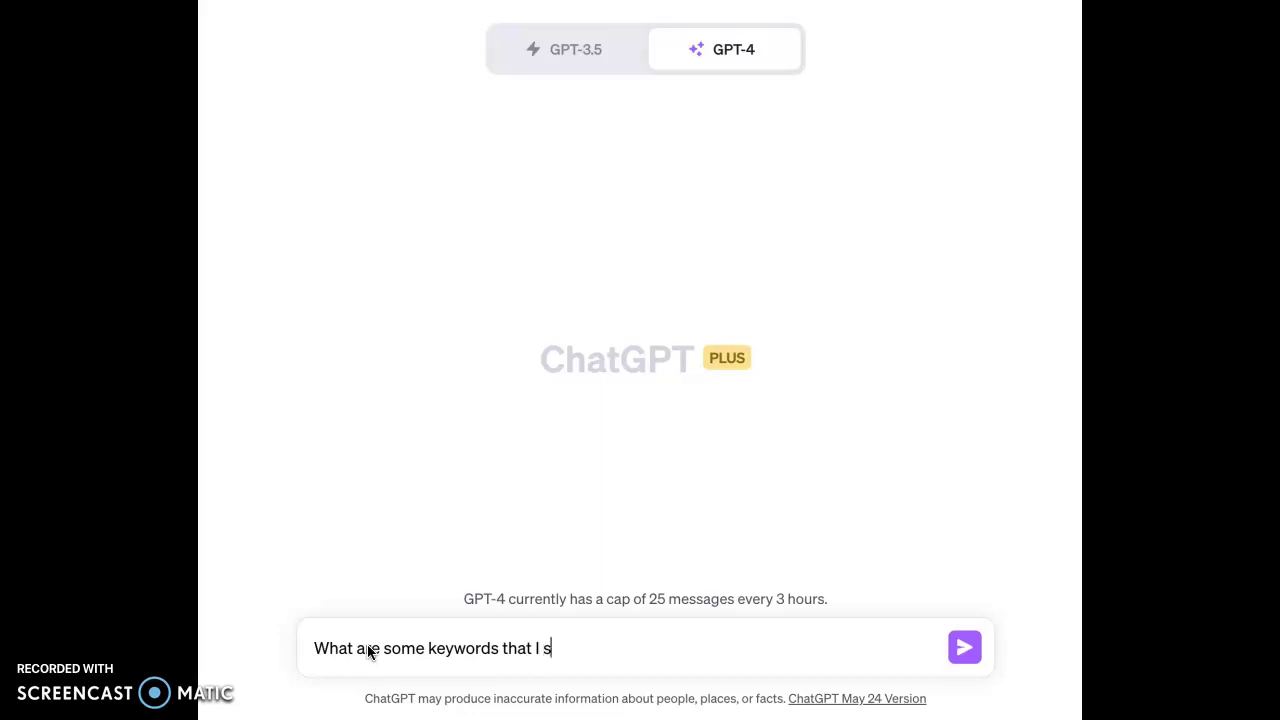
text(hould search)
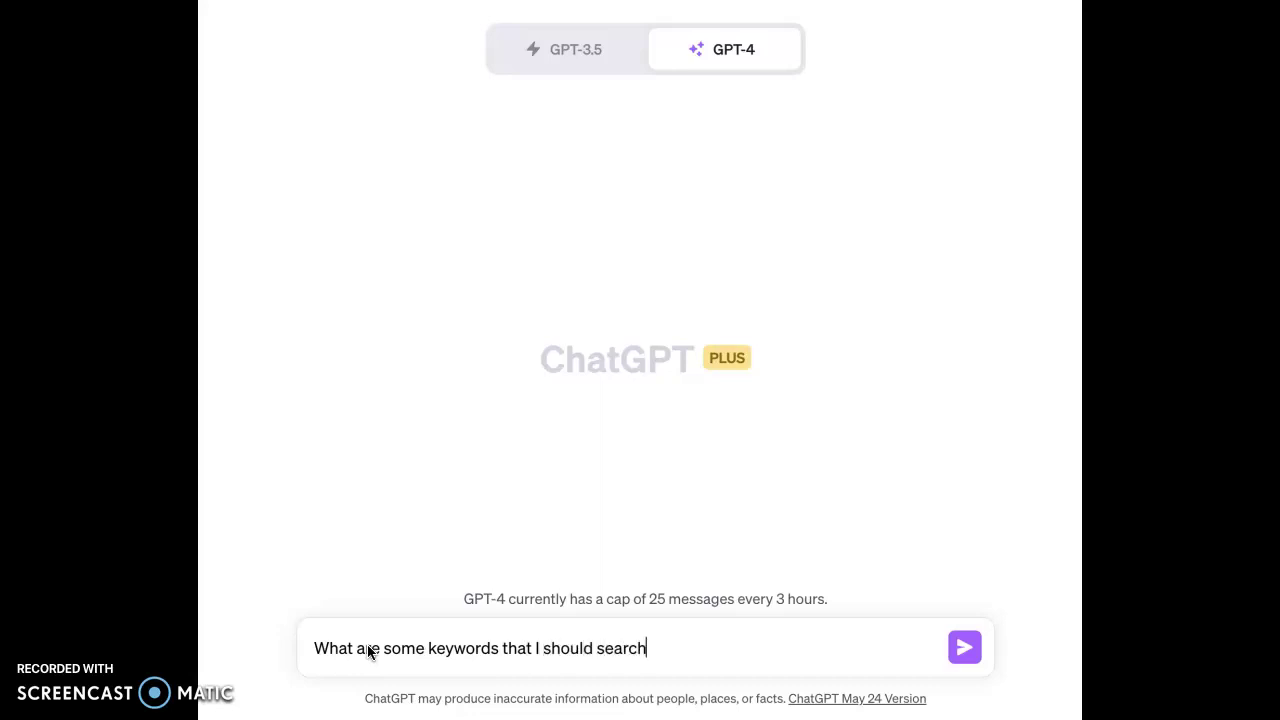
text( for when researching)
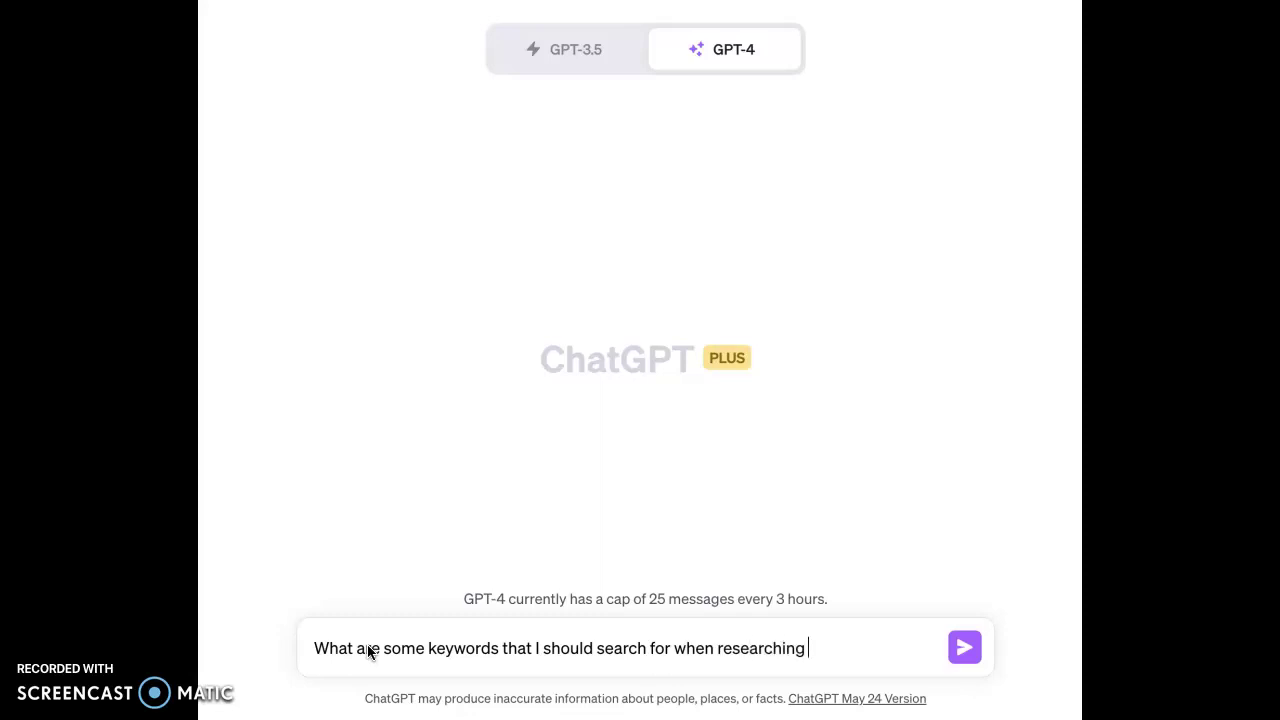
text( teacher wellness?)
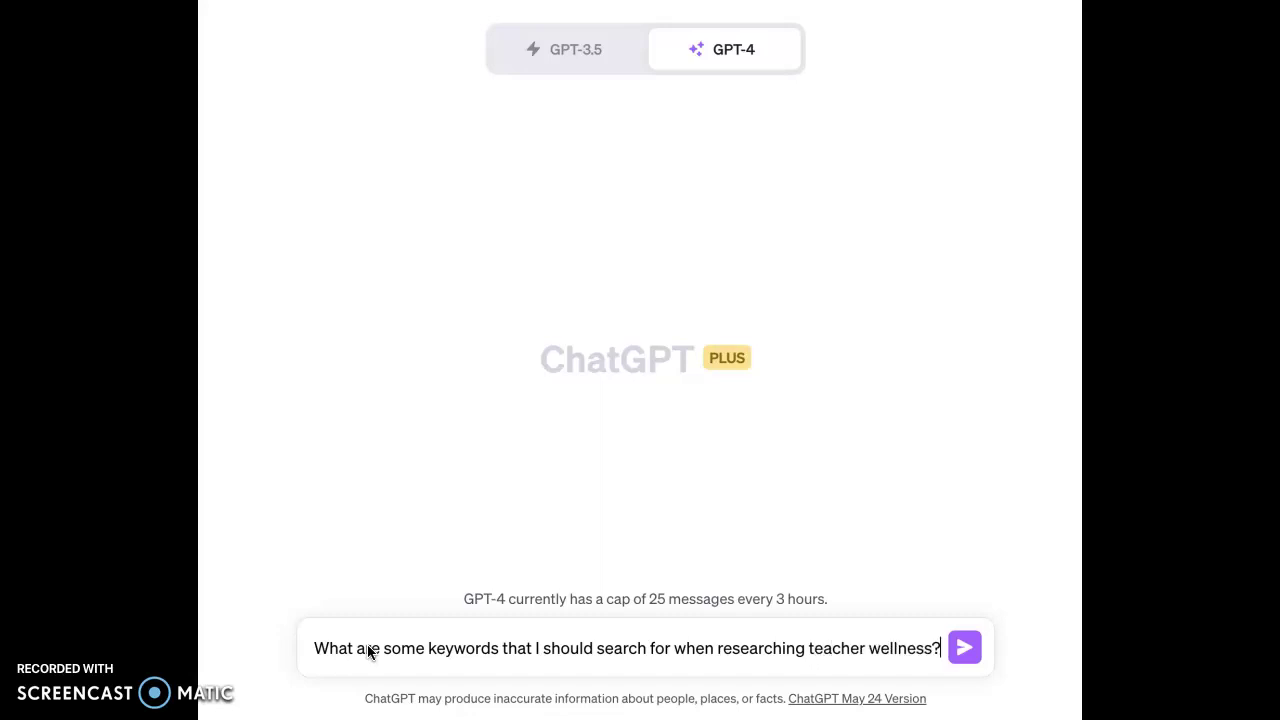
key(Return)
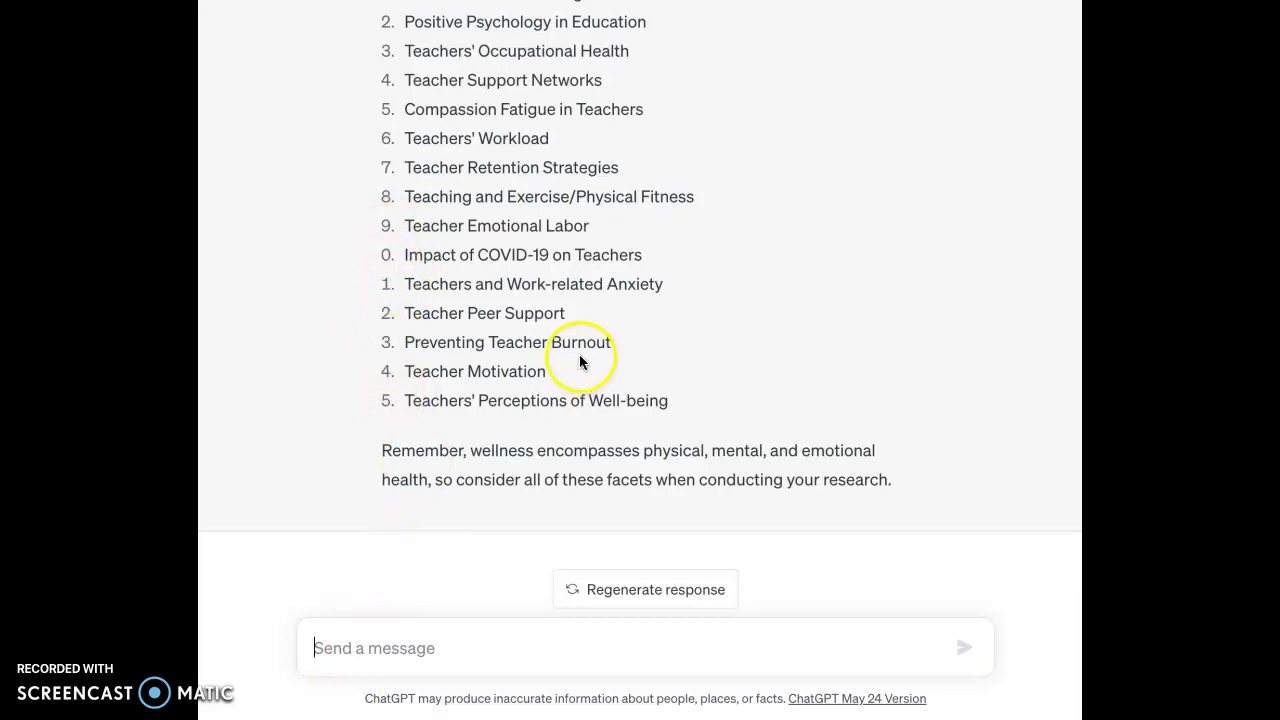
Scroll back up through ChatGPT's list of teacher wellness keywords
scroll(569, 366, up, 2)
scroll(571, 368, up, 3)
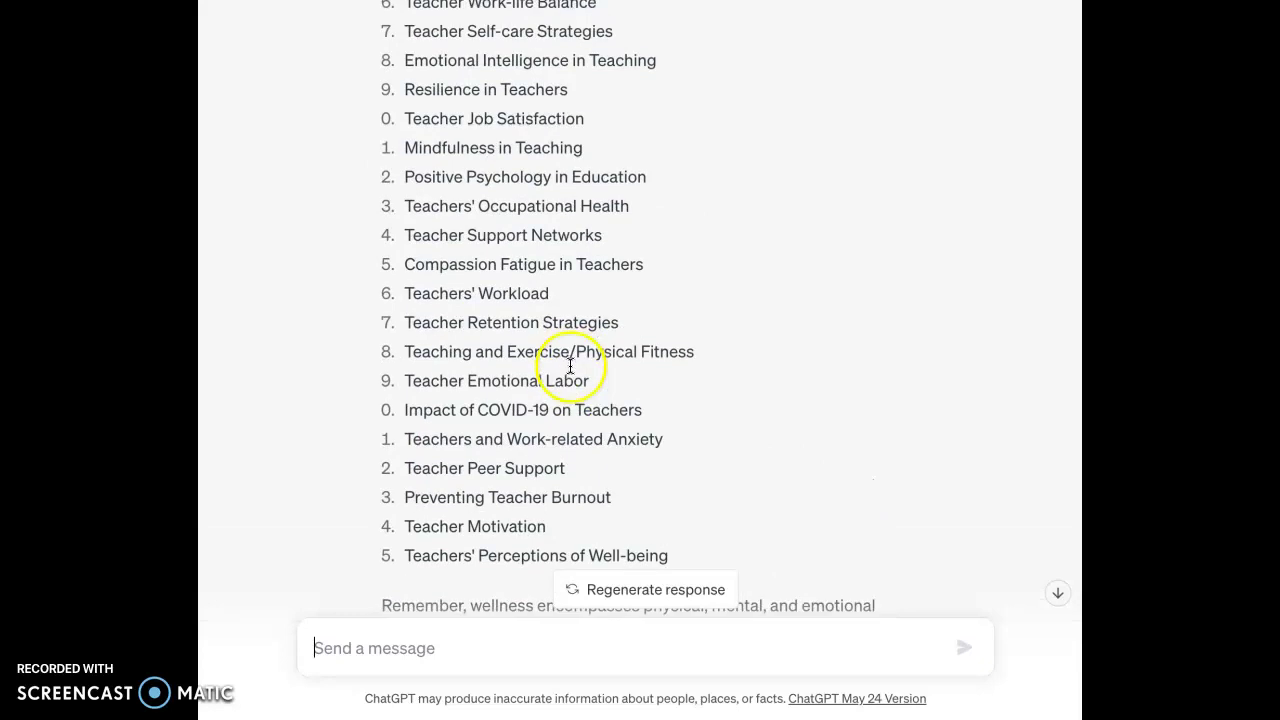
scroll(571, 366, up, 1)
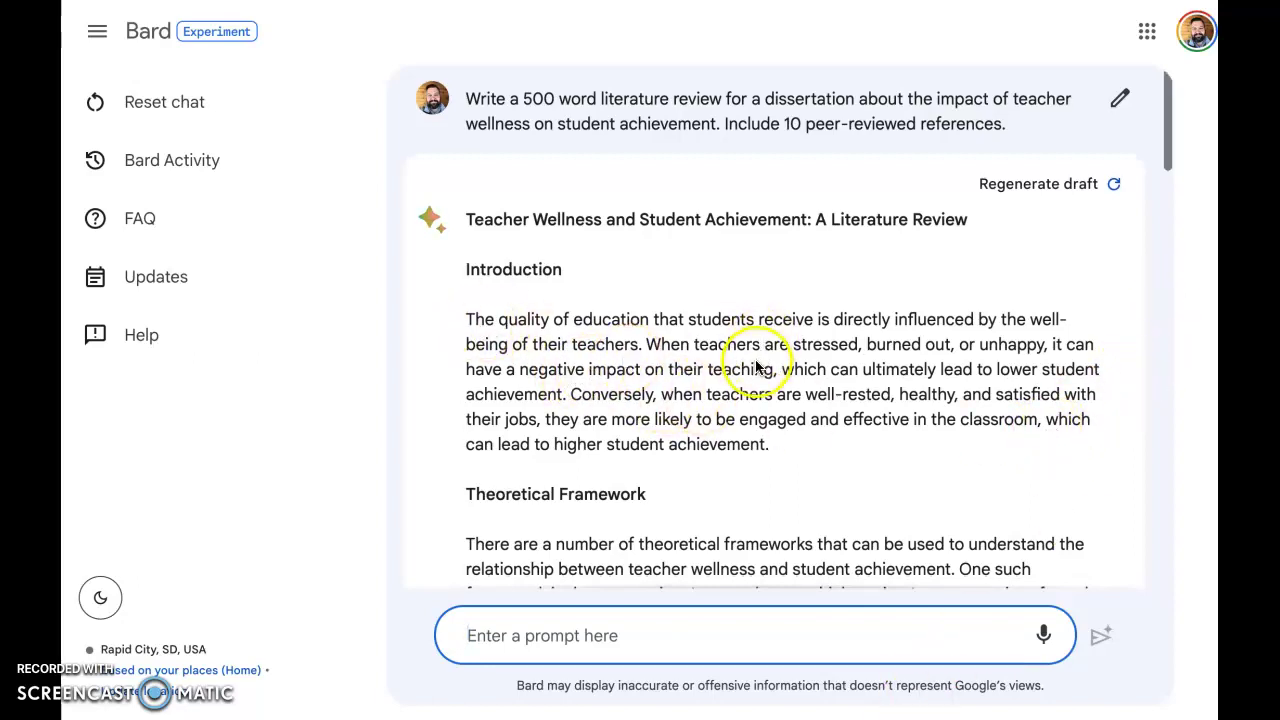
scroll(757, 368, down, 3)
scroll(752, 370, down, 3)
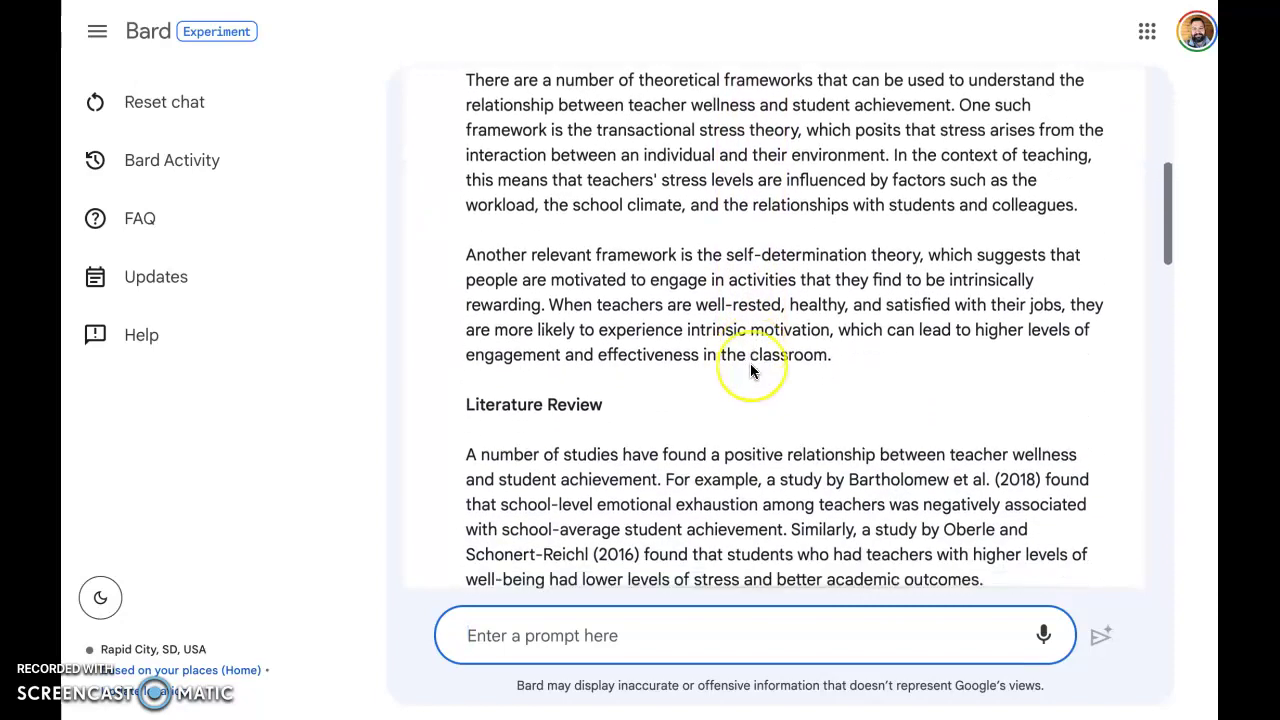
scroll(752, 370, down, 3)
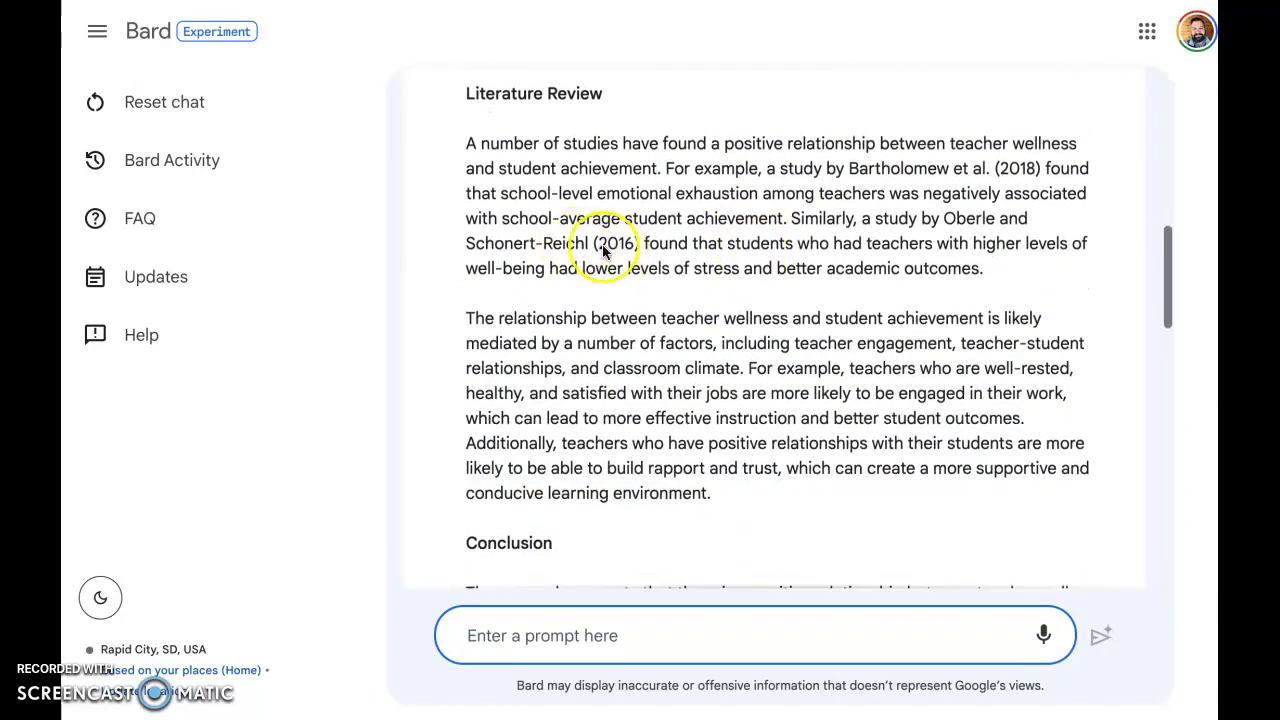
scroll(886, 277, down, 3)
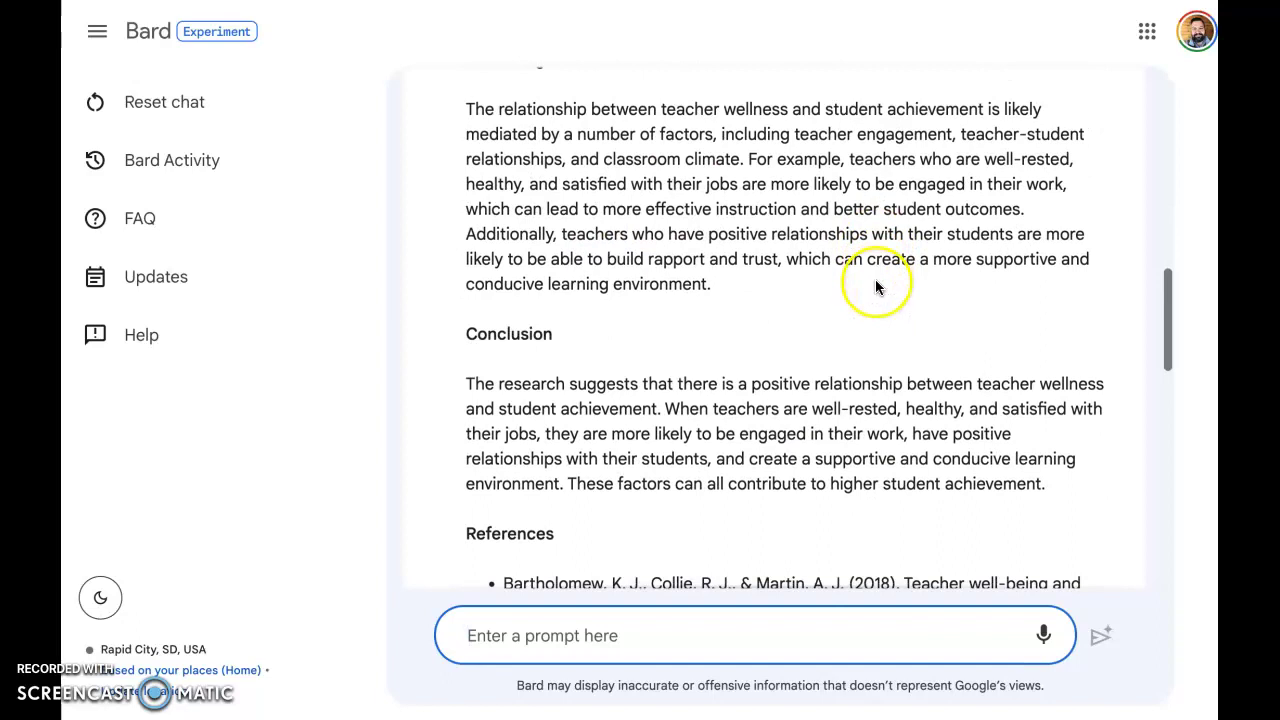
scroll(786, 343, down, 3)
scroll(787, 343, down, 3)
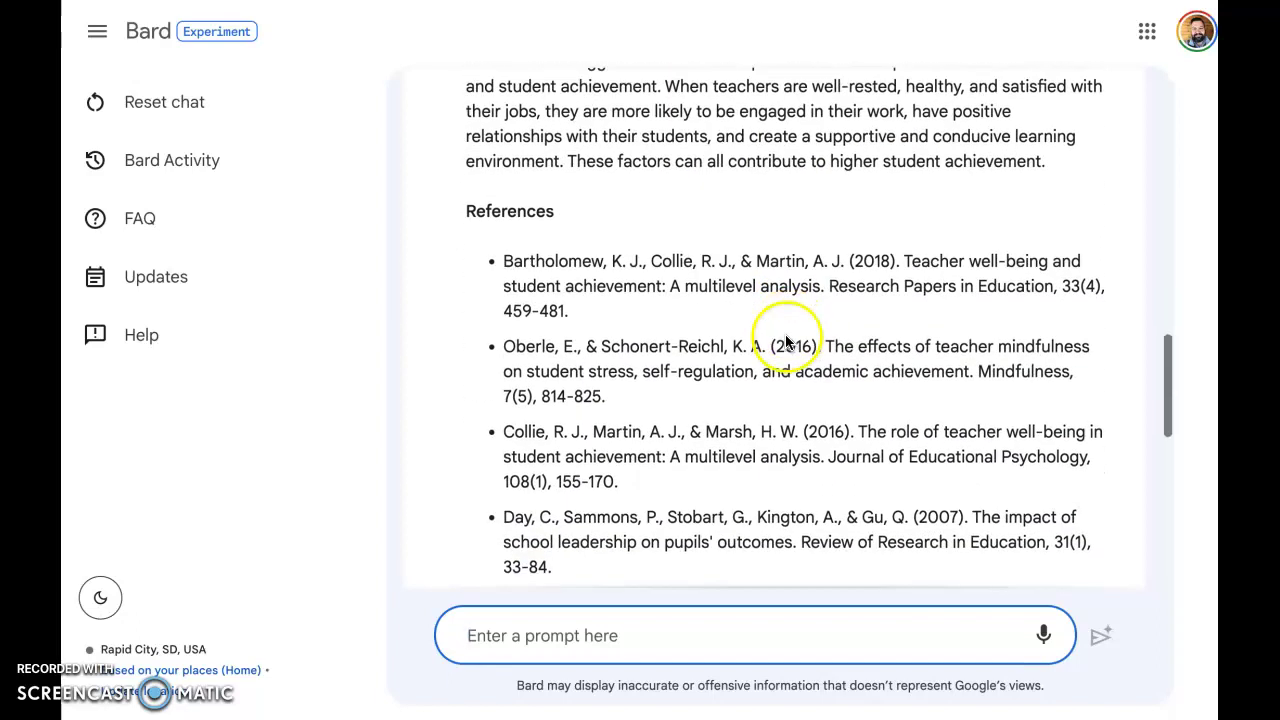
scroll(610, 428, down, 1)
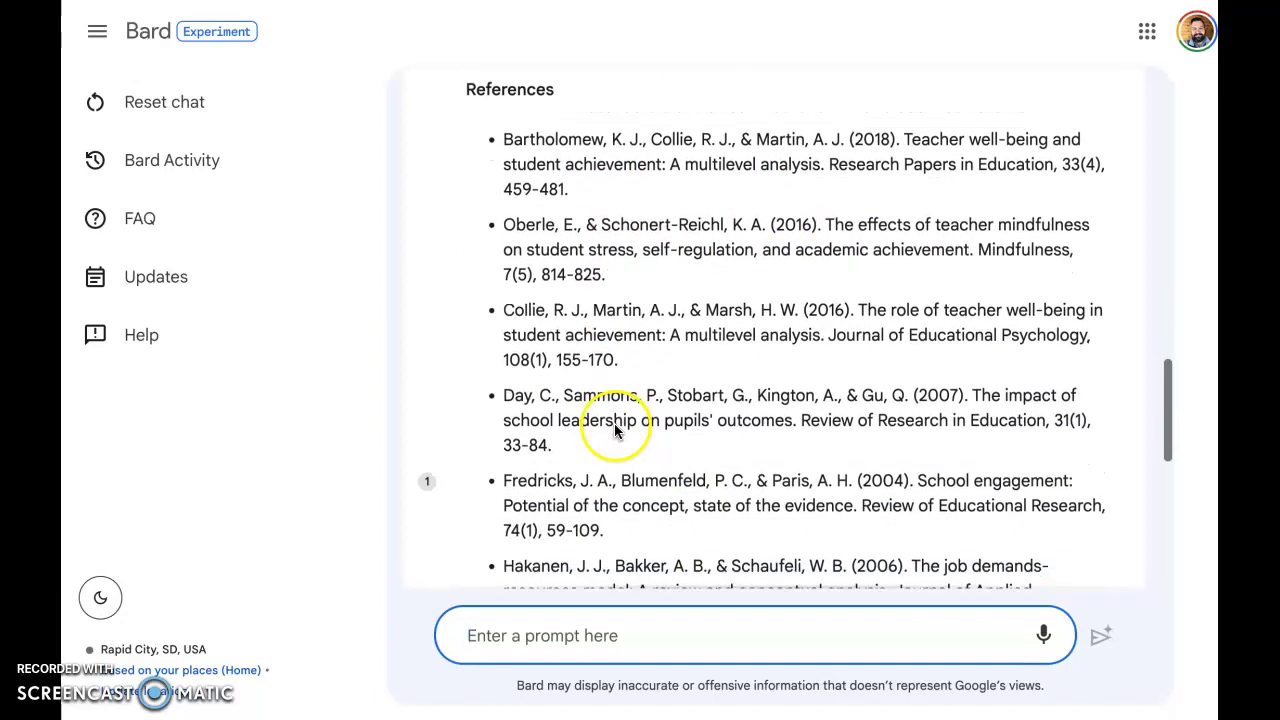
scroll(614, 423, down, 1)
scroll(615, 423, down, 2)
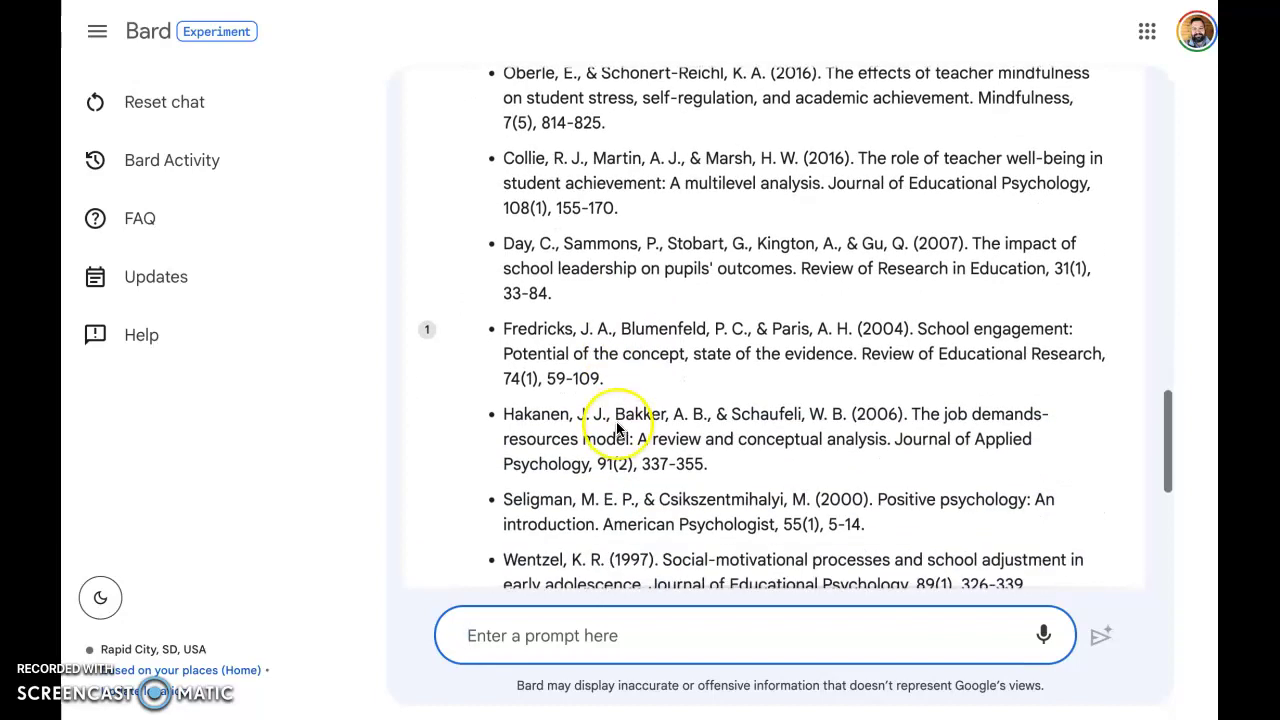
scroll(617, 428, down, 2)
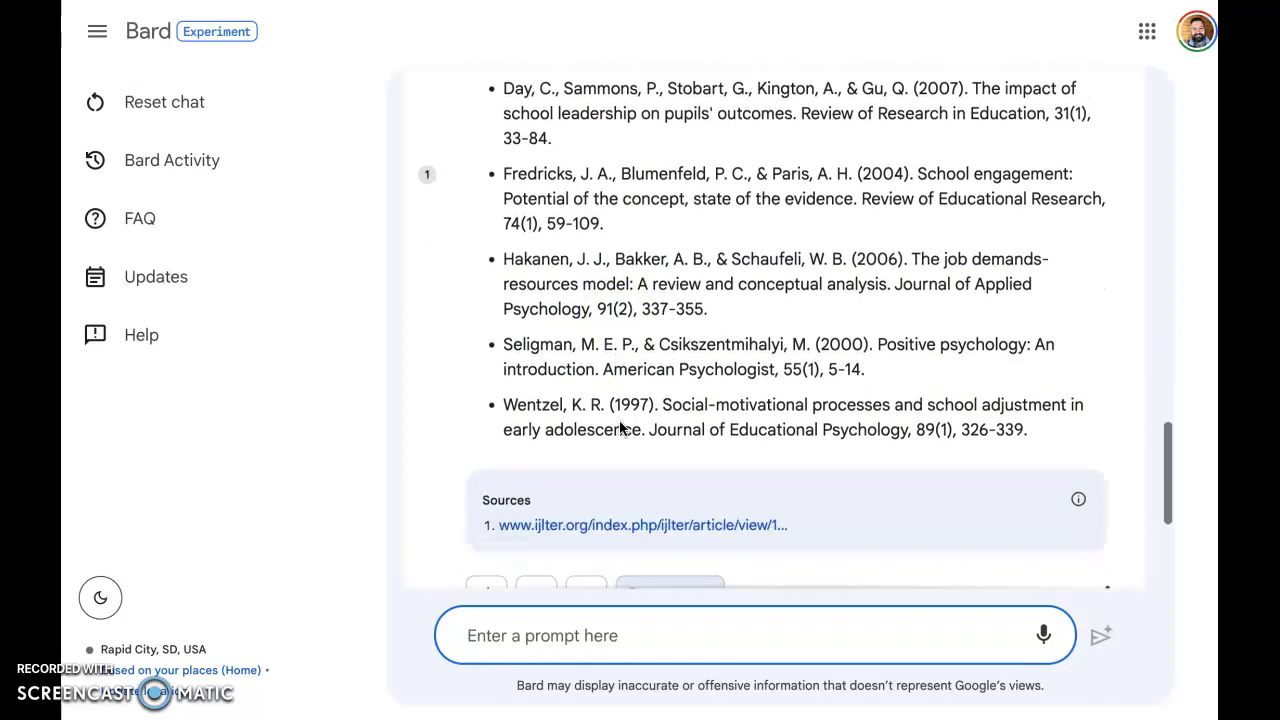
scroll(619, 428, down, 1)
scroll(619, 428, up, 5)
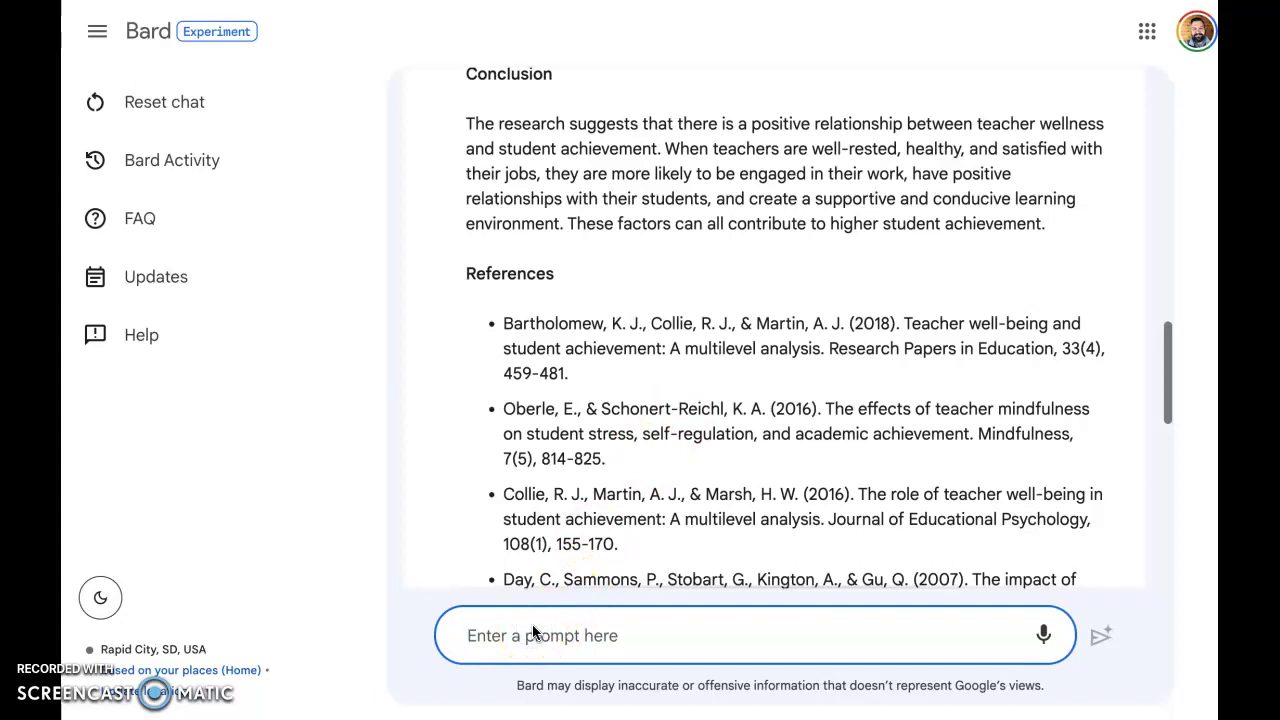
Ask Bard for ten peer reviewed articles about teacher wellness and scroll through its reply
text(Give me)
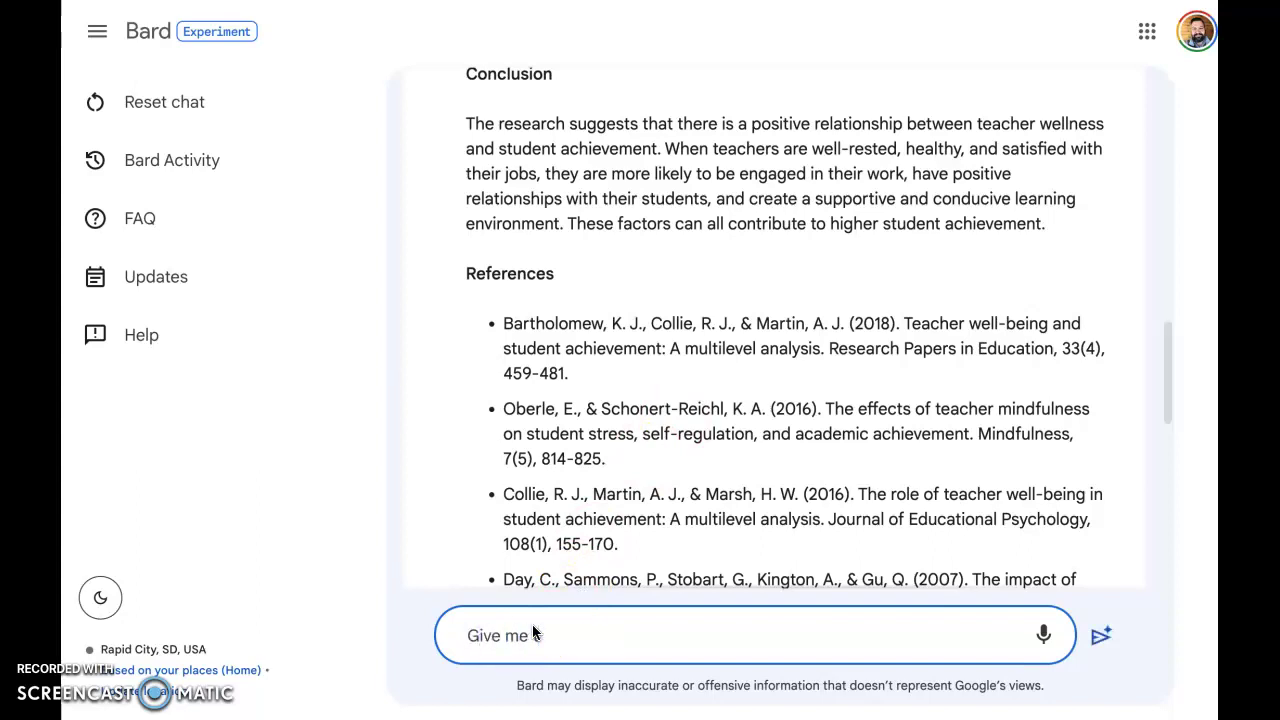
text(ten peer review)
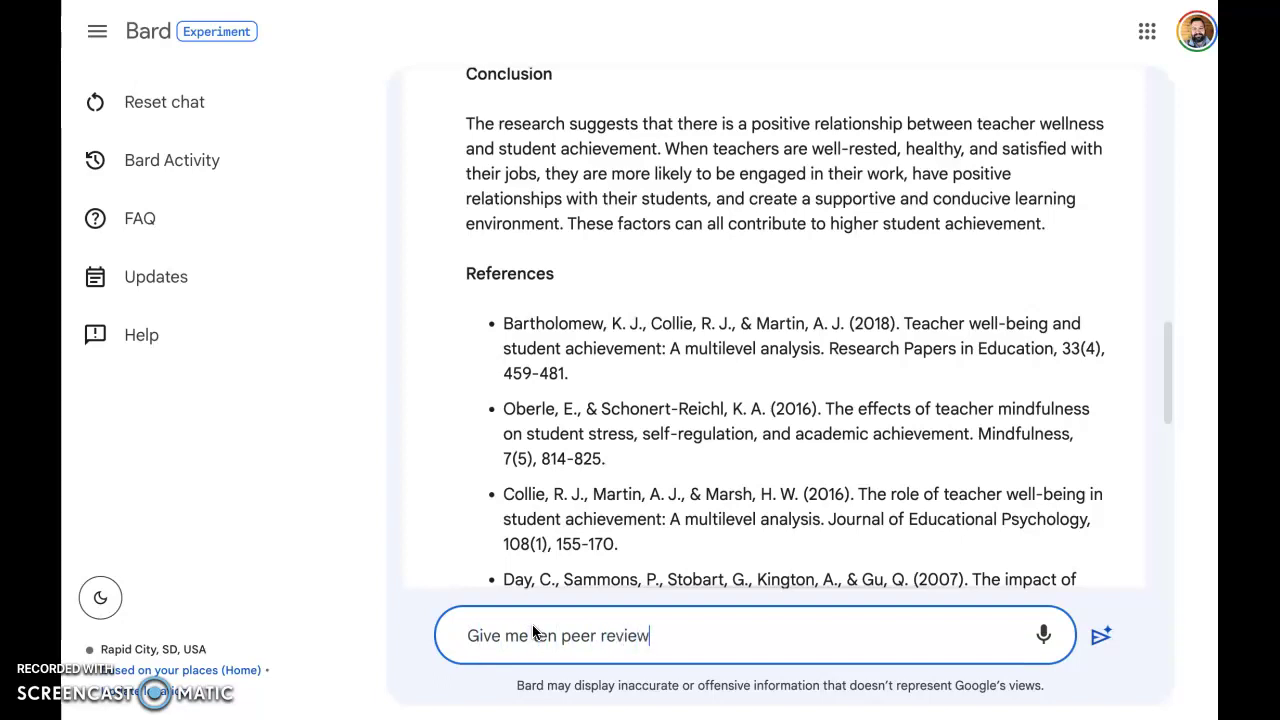
text(ed articles about teach)
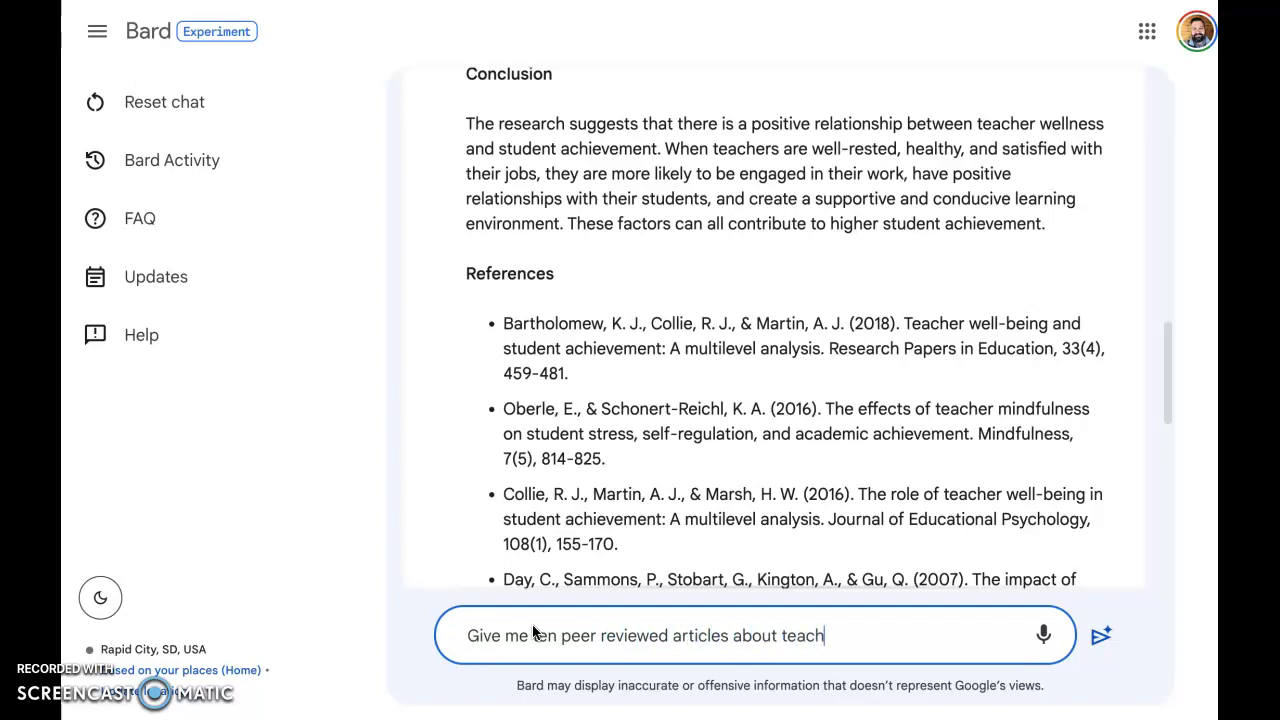
text(er wellness)
key(Return)
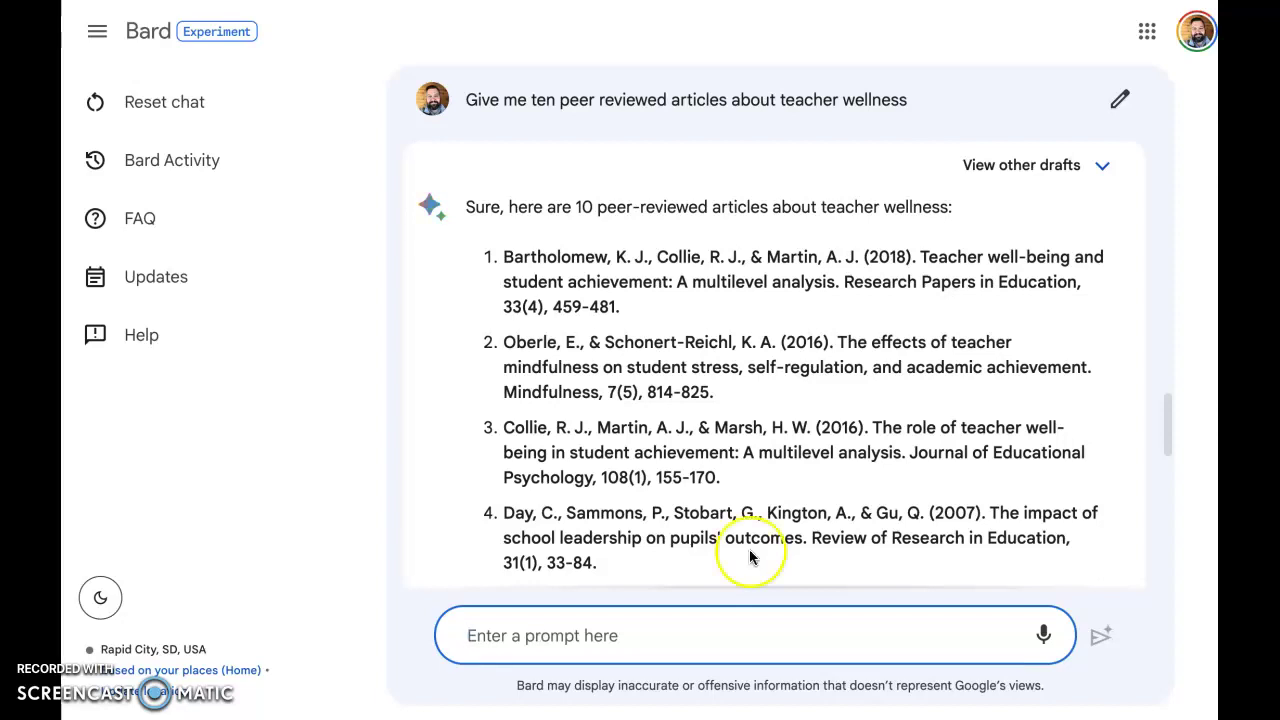
scroll(773, 410, down, 3)
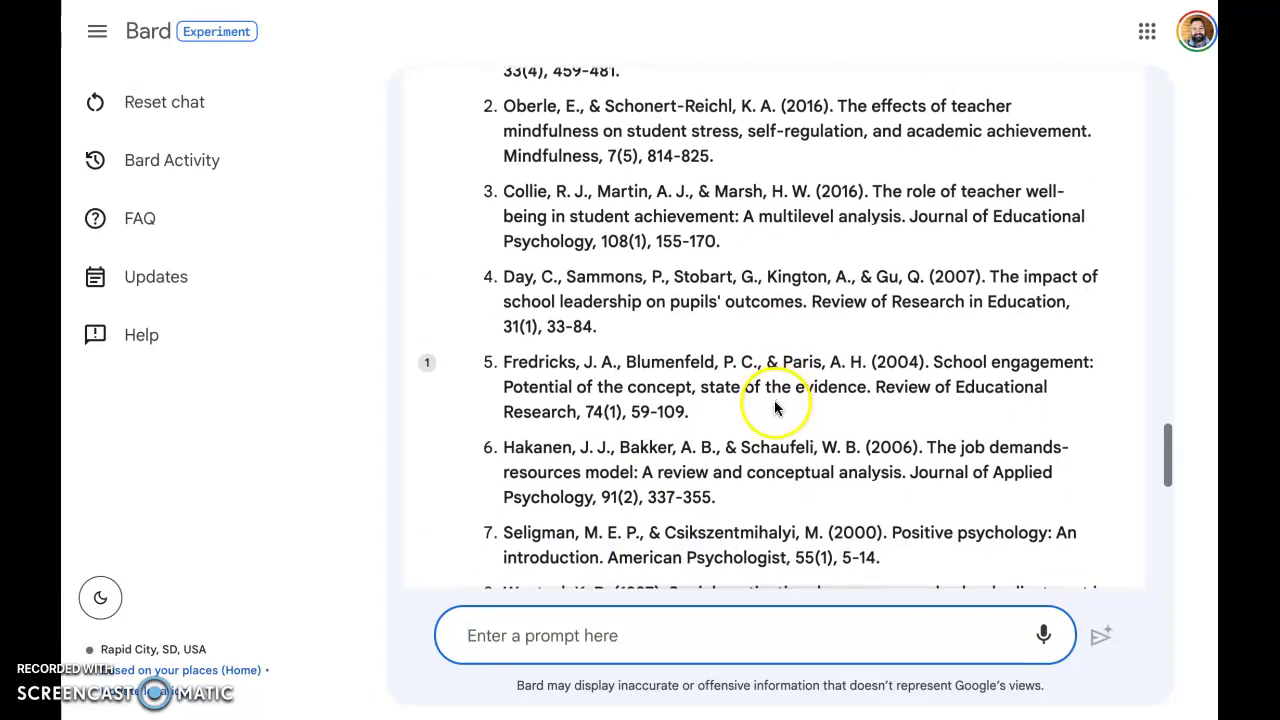
scroll(775, 403, down, 1)
scroll(773, 401, down, 2)
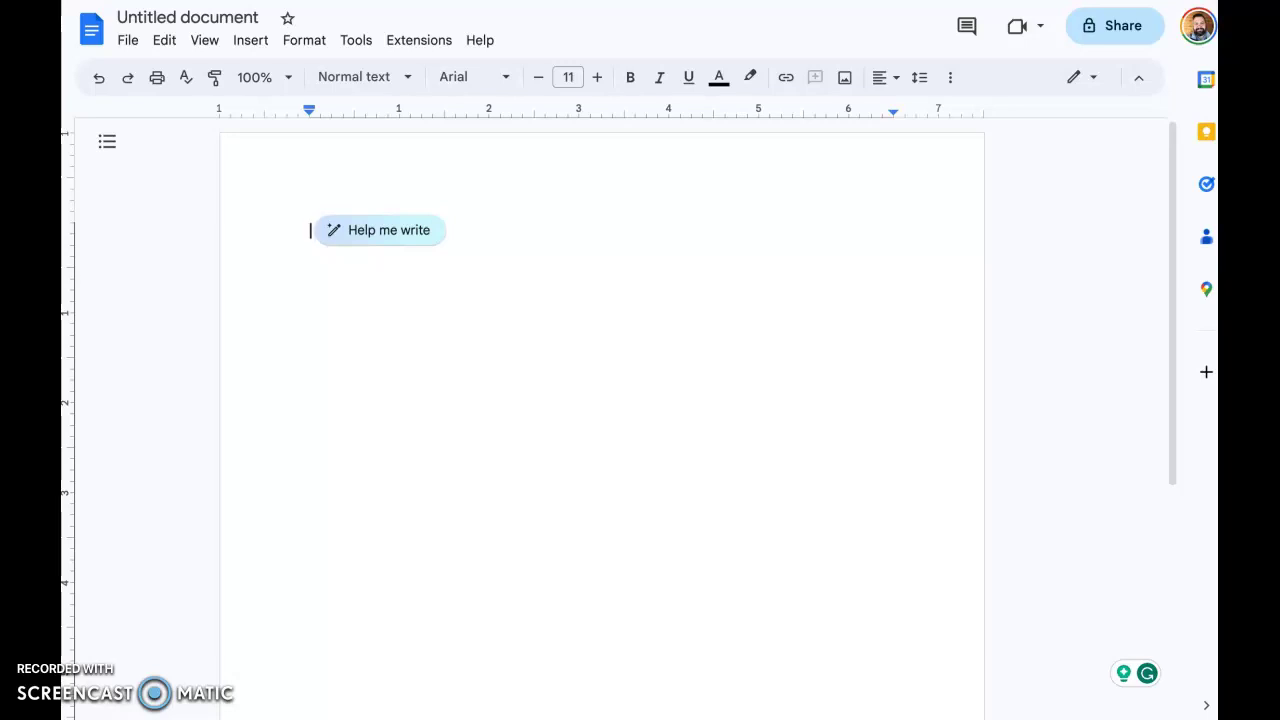
Try and dismiss Google Docs' 'Help me write' prompt, then bring up the GrammarlyGO assistant
click(385, 234)
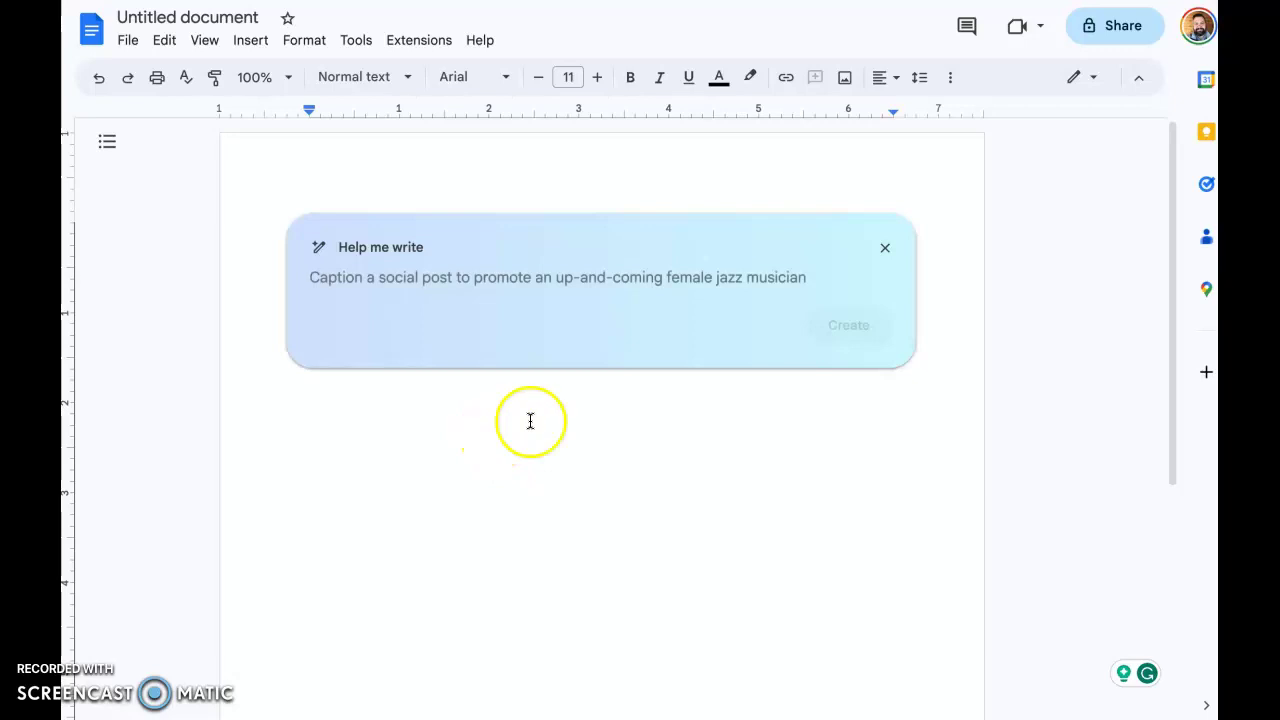
click(883, 256)
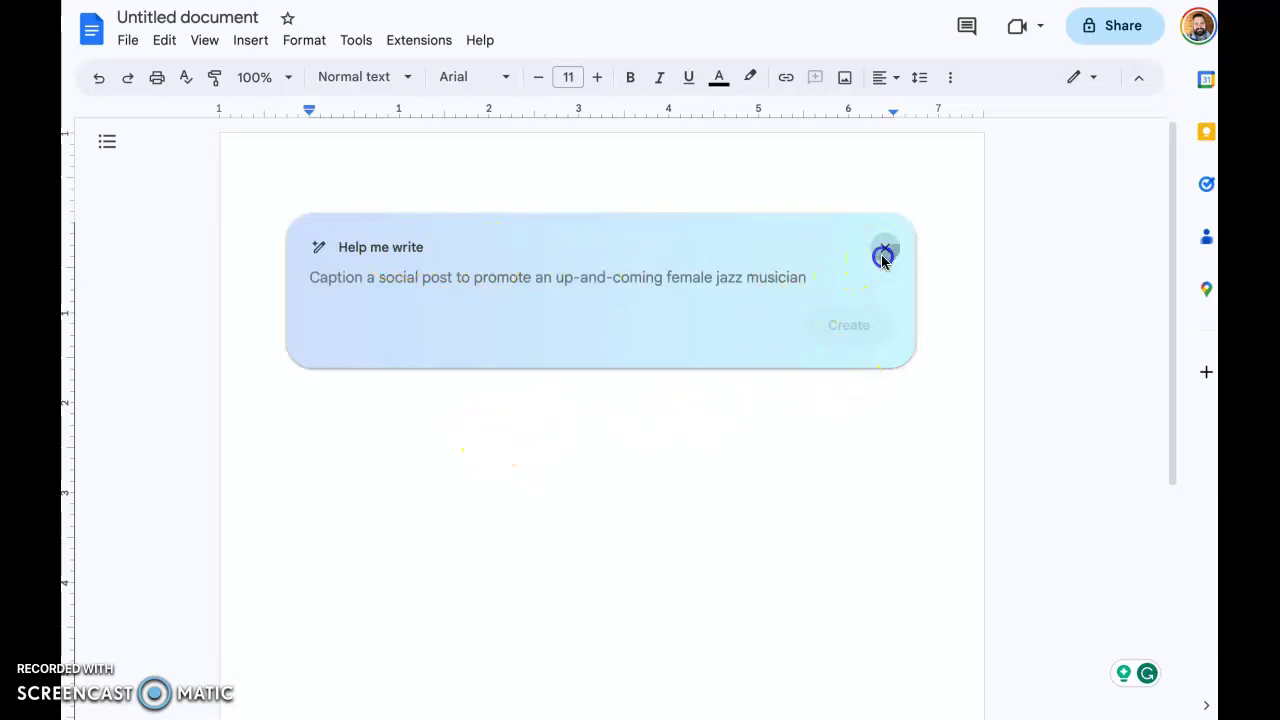
click(1123, 676)
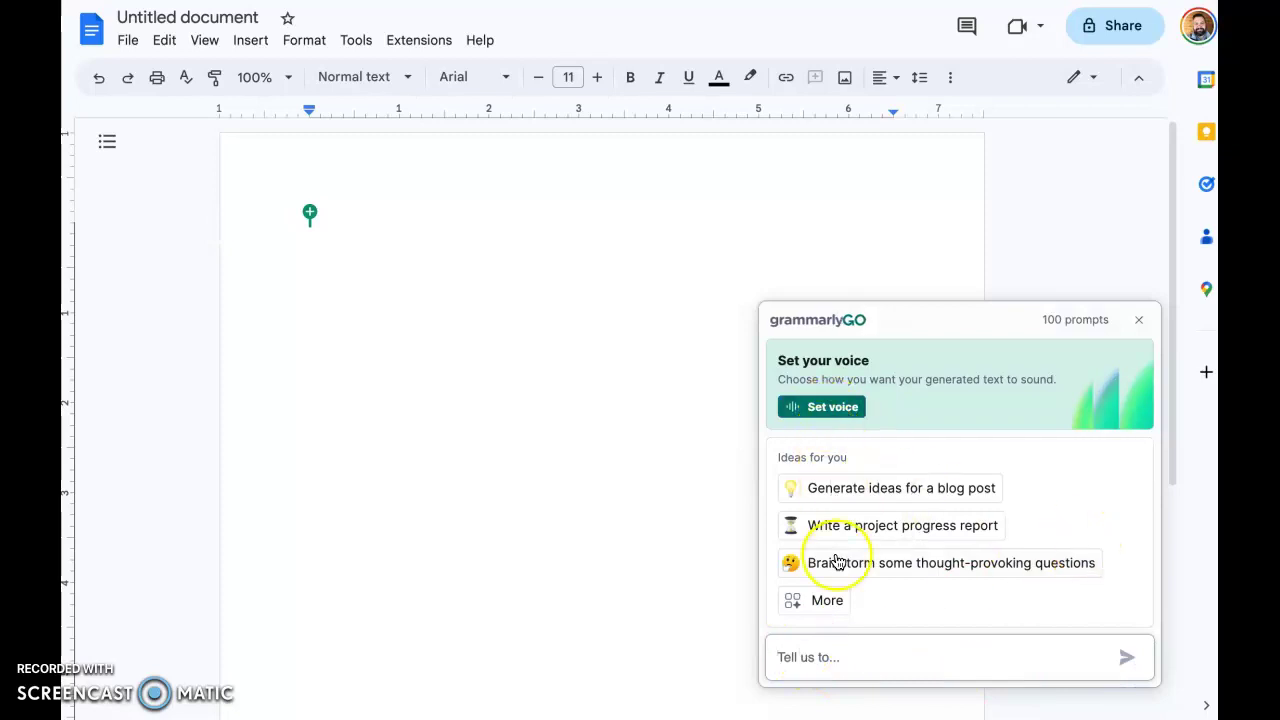
Save a GrammarlyGO voice with Neutral formality and a Confident tone
click(829, 406)
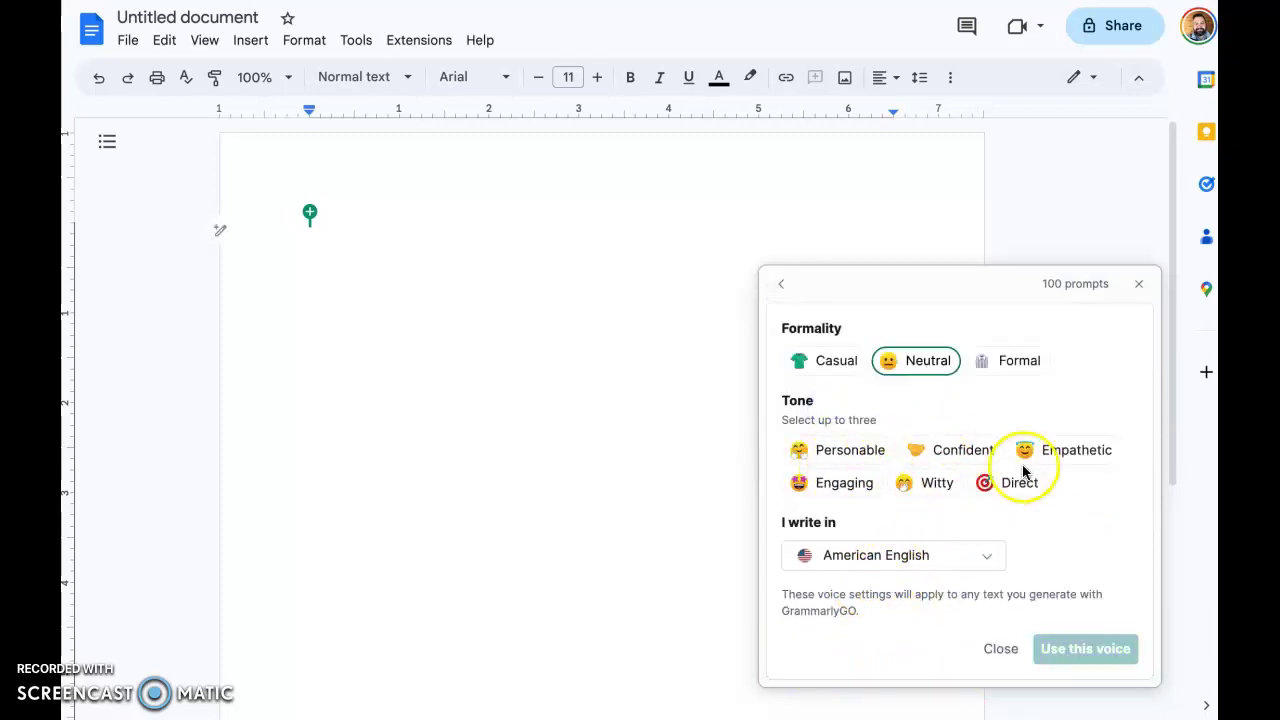
click(946, 458)
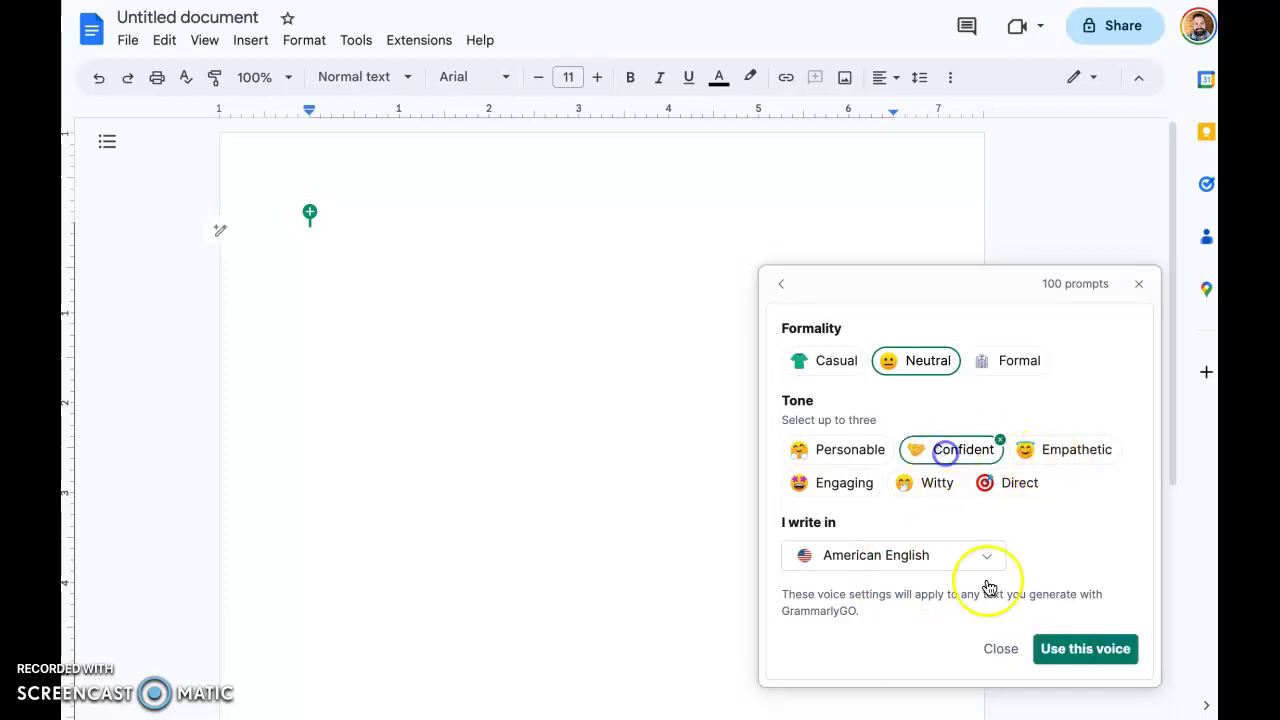
click(1062, 658)
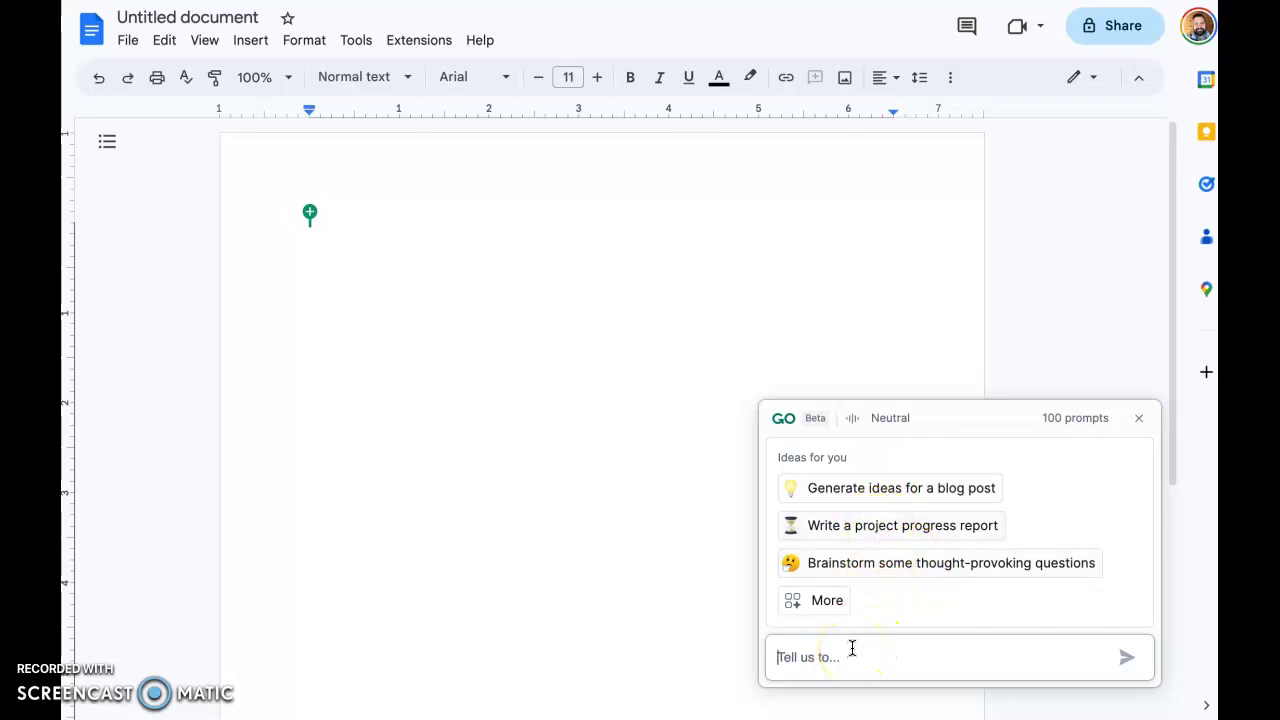
Prompt GrammarlyGO with 'write a literature review'
text(write a lt)
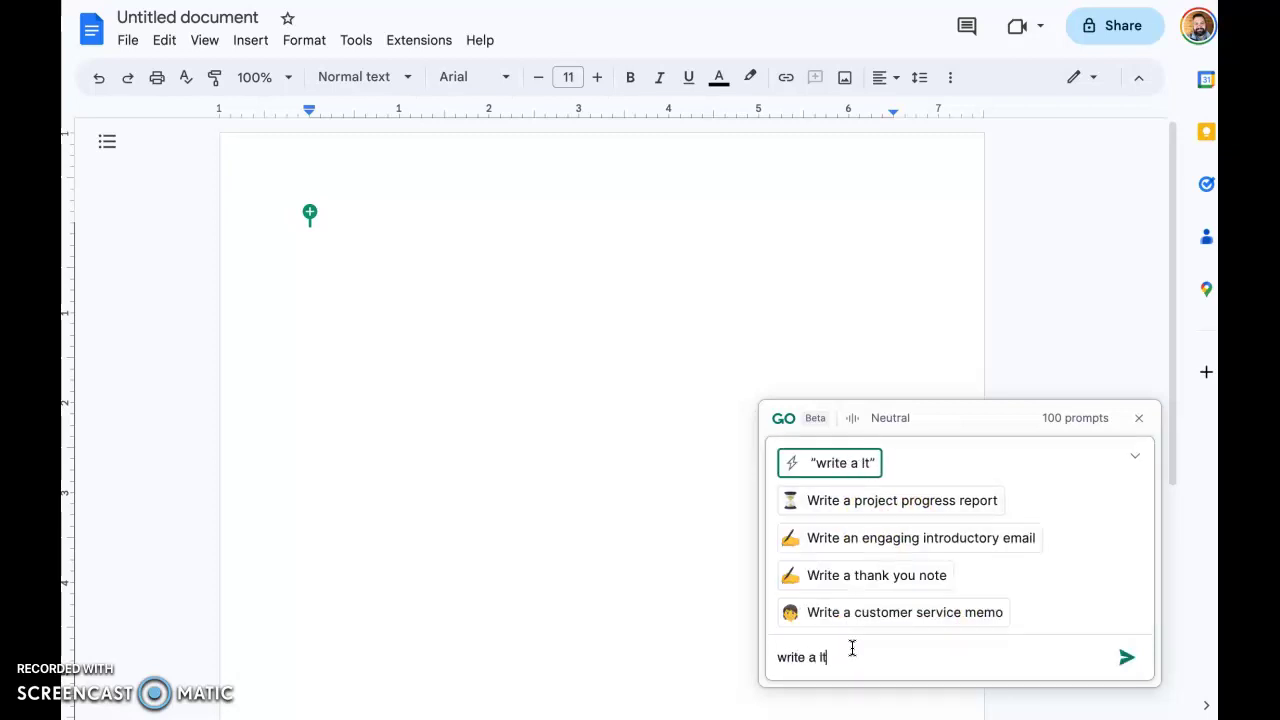
key(BackSpace)
text(iterature )
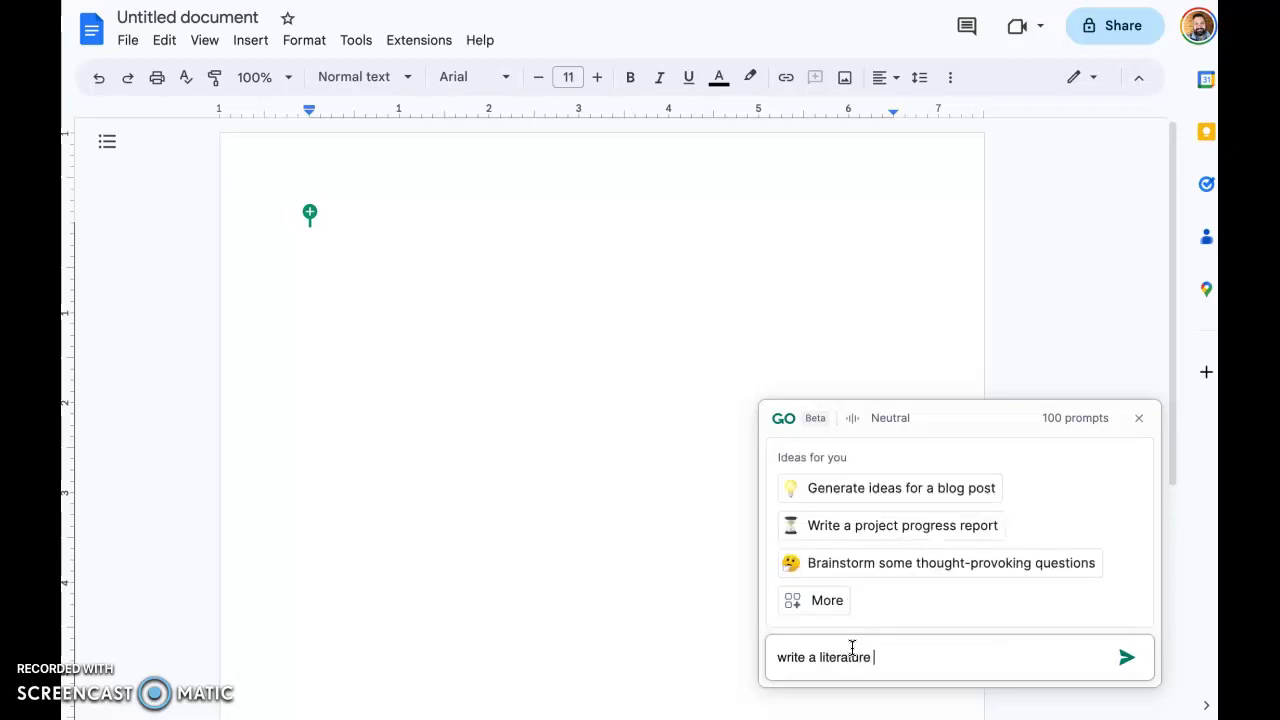
text(review)
key(Return)
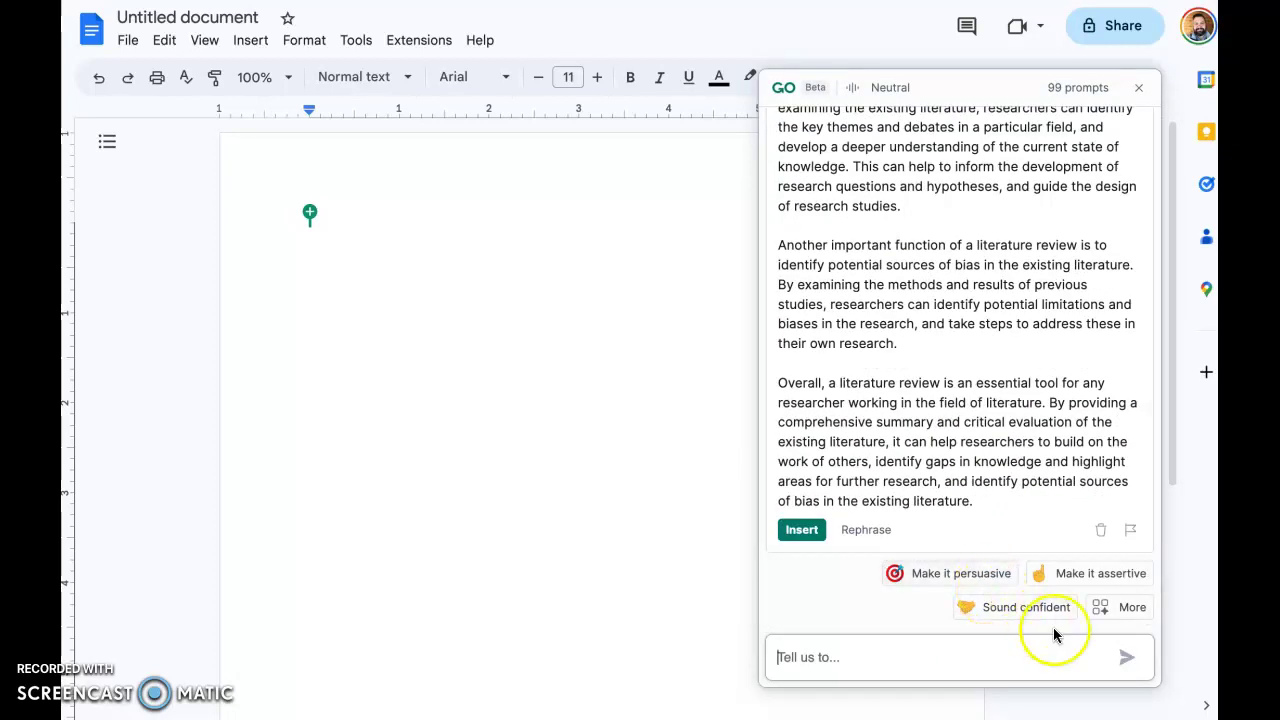
Insert GrammarlyGO's literature review draft into the document and close the panel
click(803, 535)
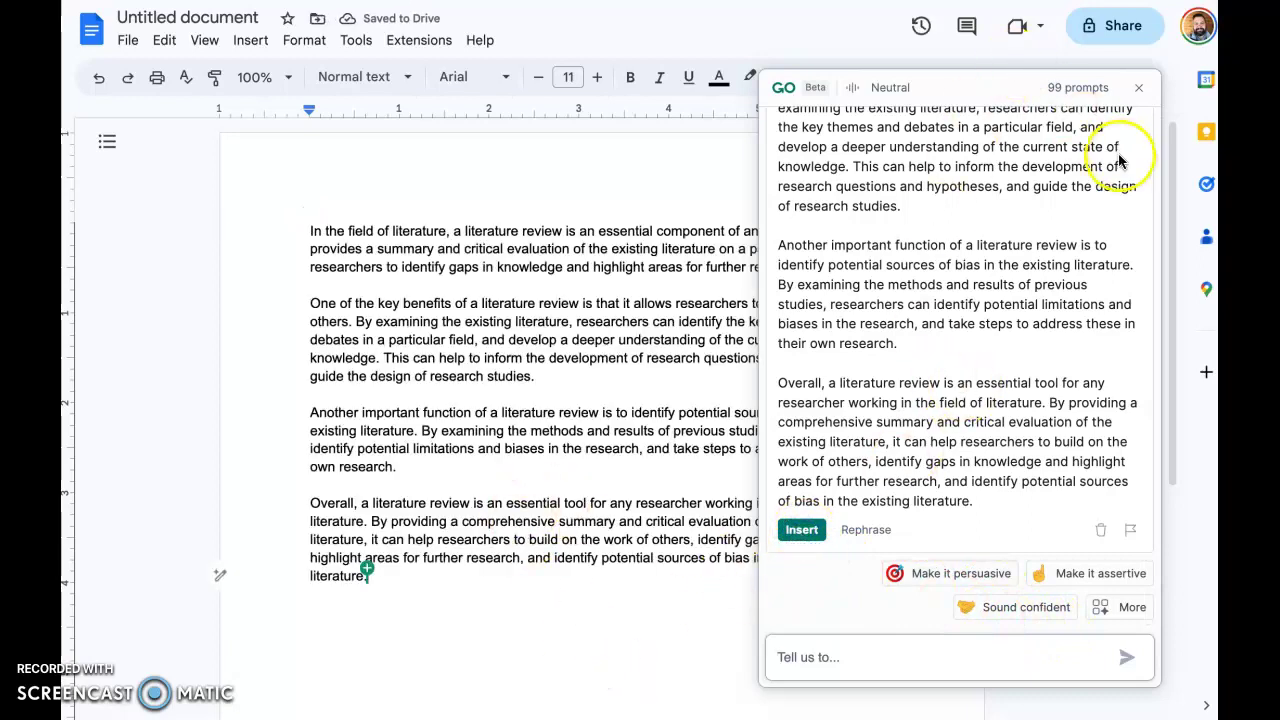
click(1139, 87)
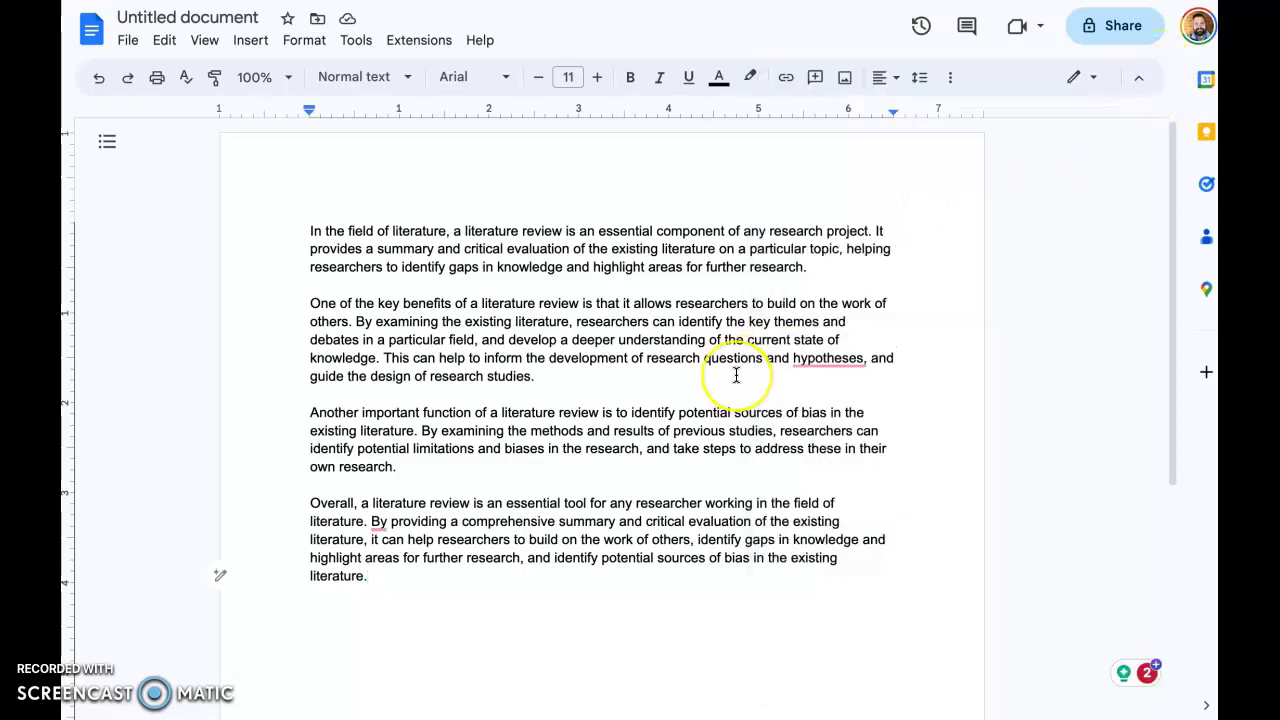